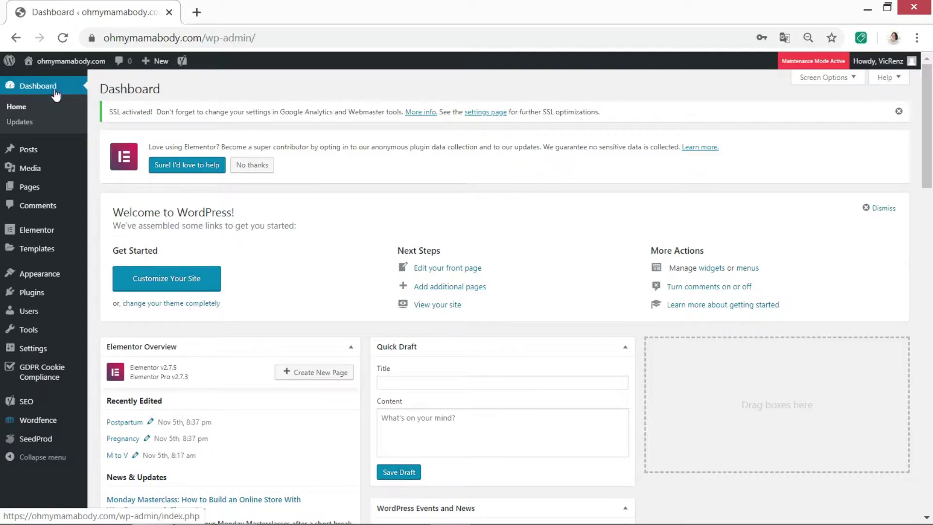
- Search the plugin directory for 'plugin detective' and install Plugin Detective – Troubleshooting
mouse_move(34, 295)
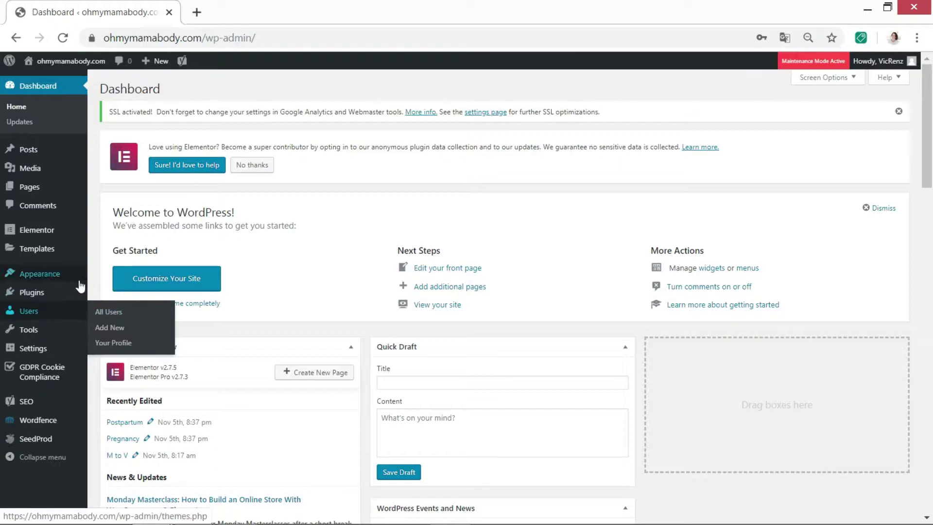
left_click(105, 314)
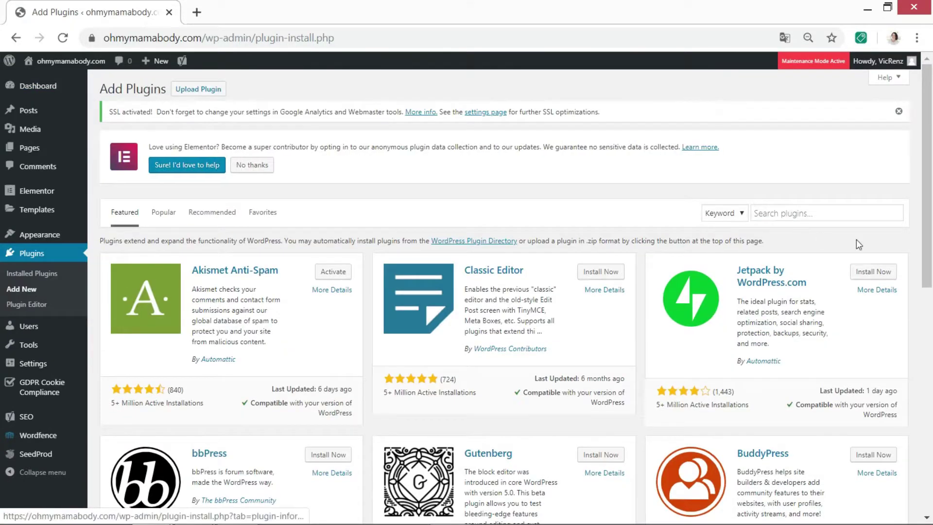
left_click(820, 214)
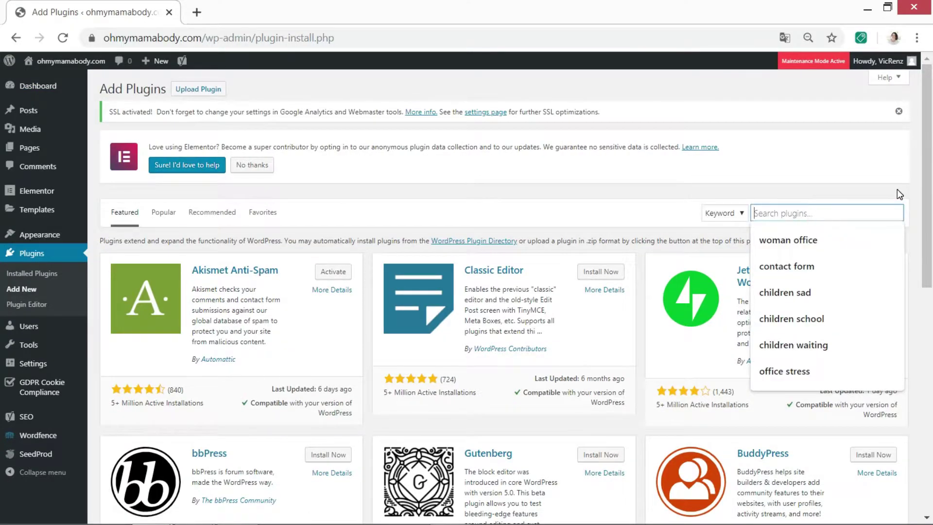
type("plugin")
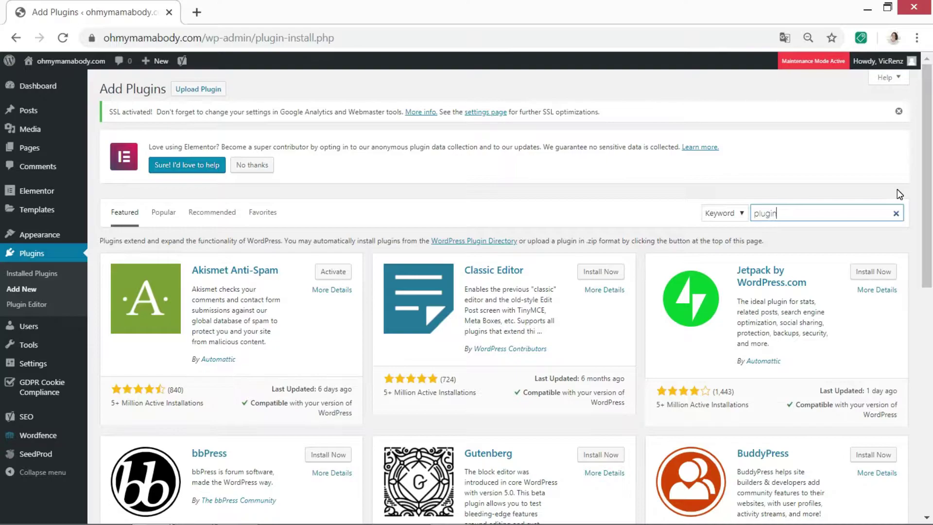
type(" detec")
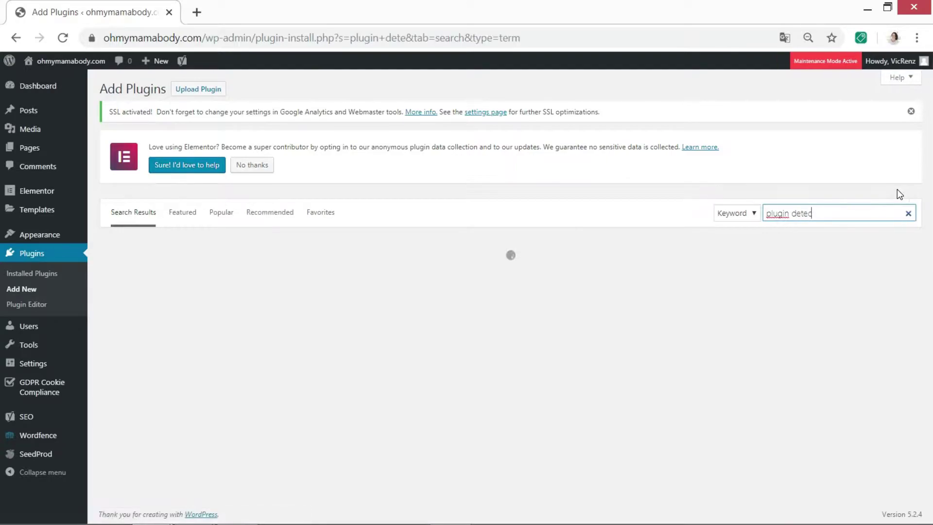
type("tive")
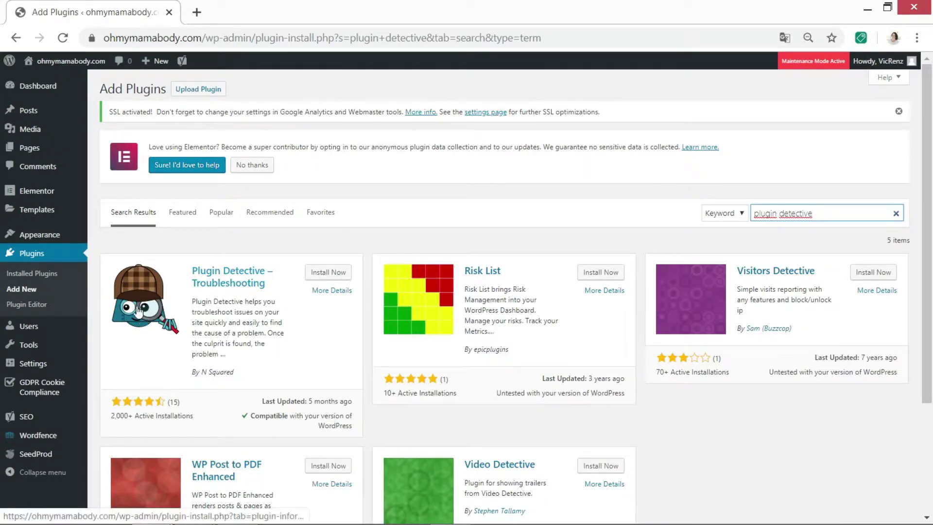
left_click(328, 272)
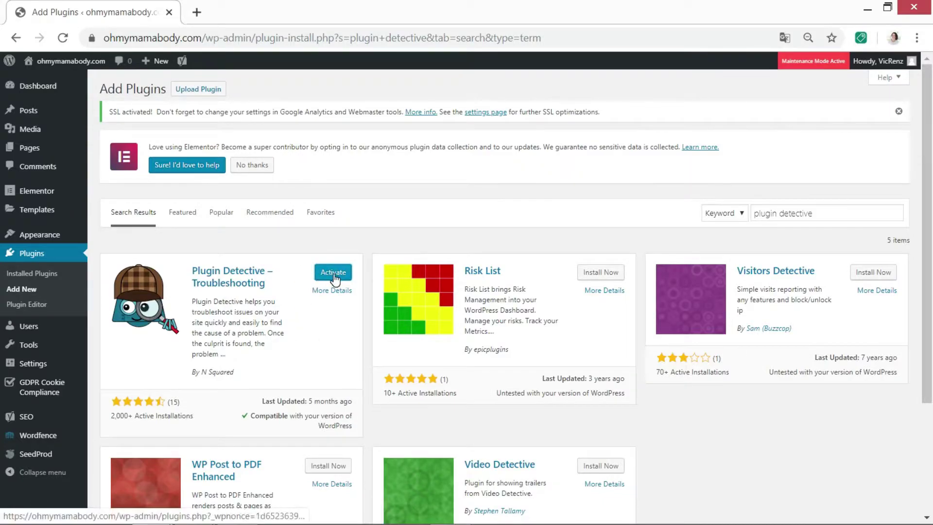
- Activate Plugin Detective so a Troubleshoot link appears in the admin bar
left_click(333, 273)
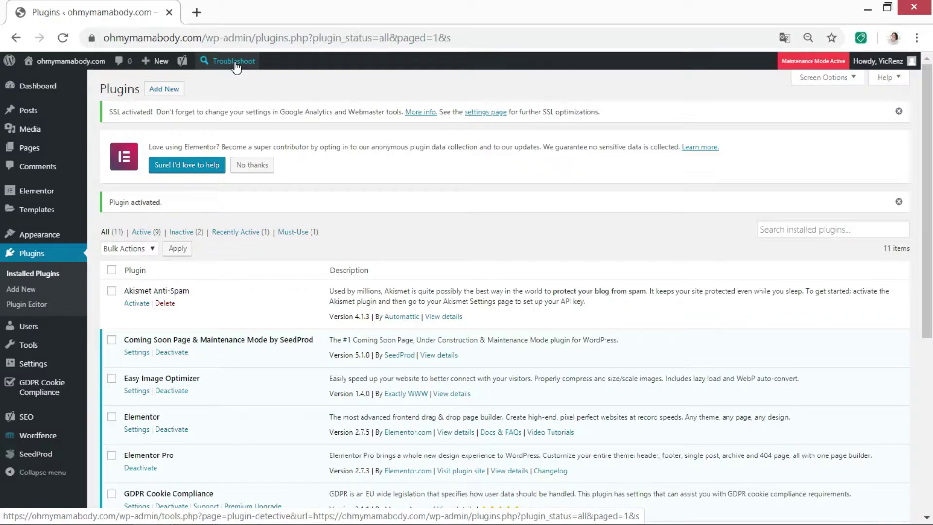
mouse_move(81, 63)
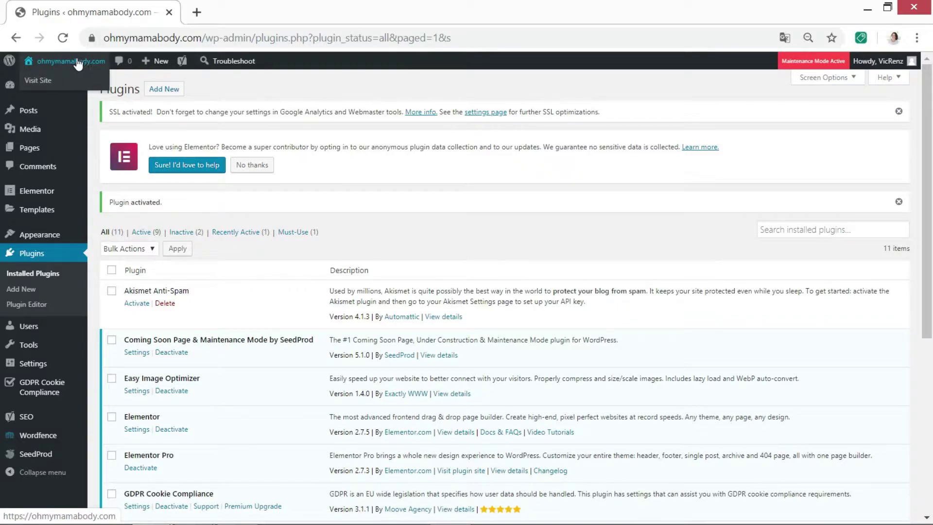
- On the live site's Pregnancy > A to B > Acid Reflux page, launch Plugin Detective's troubleshooter
left_click(37, 82)
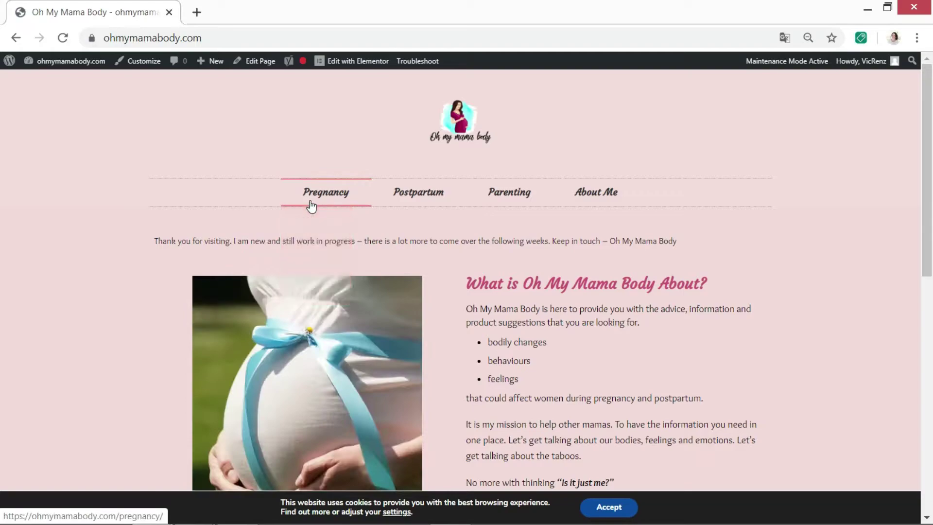
mouse_move(319, 199)
mouse_move(322, 223)
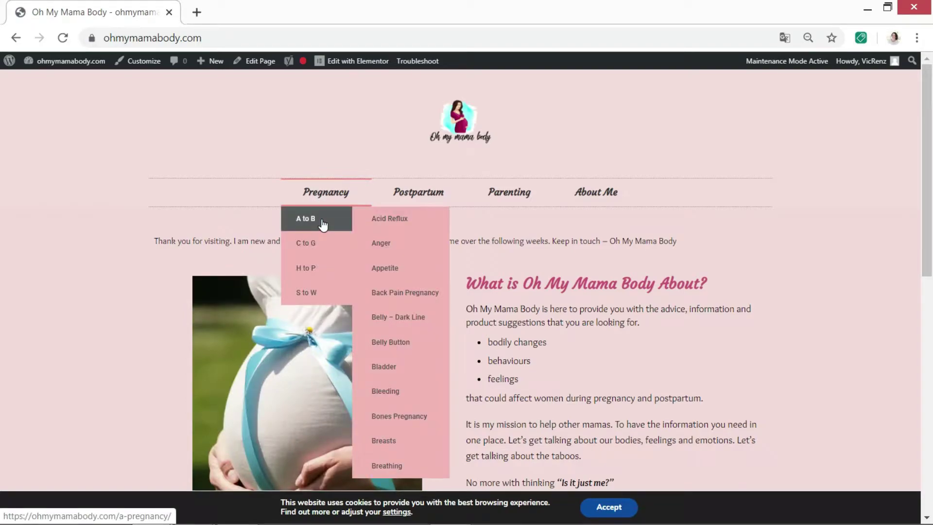
left_click(420, 226)
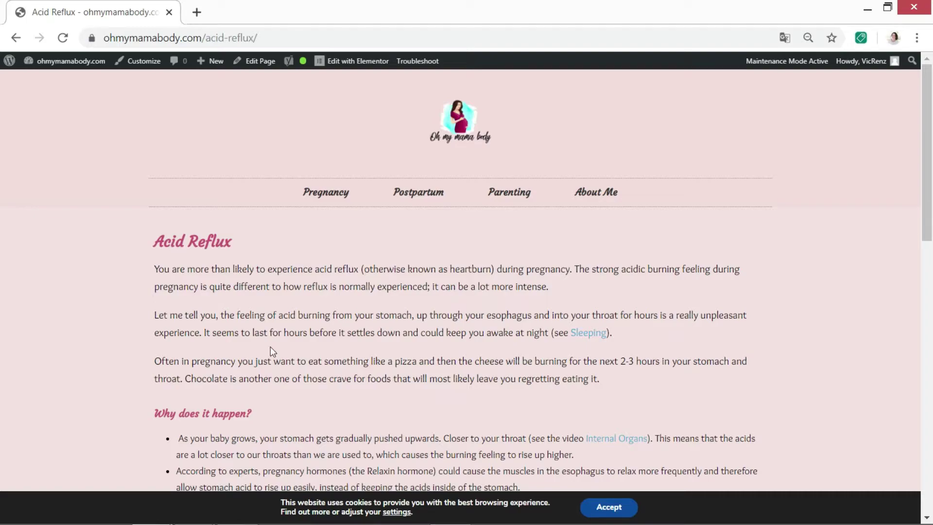
left_click(413, 63)
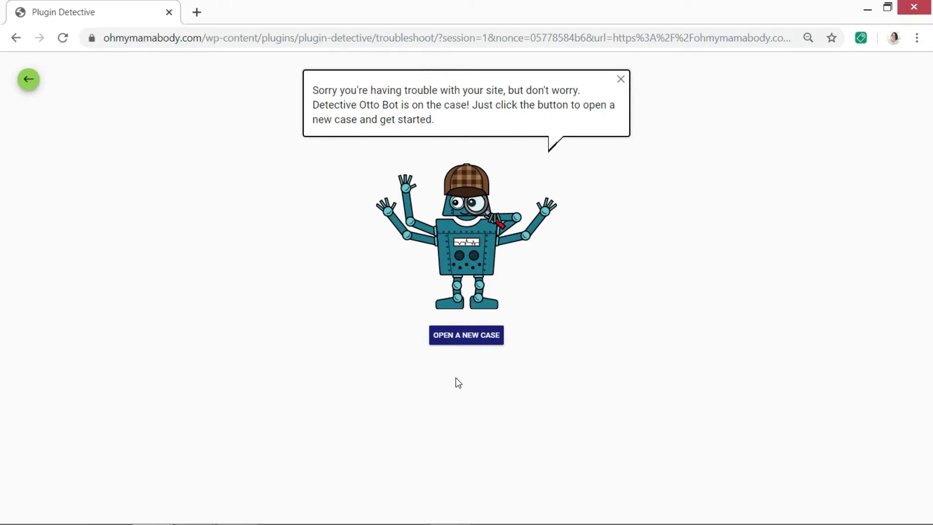
- Open a case on the Acid Reflux page requiring Elementor Pro, GDPR Cookie Compliance and Yoast SEO
left_click(461, 341)
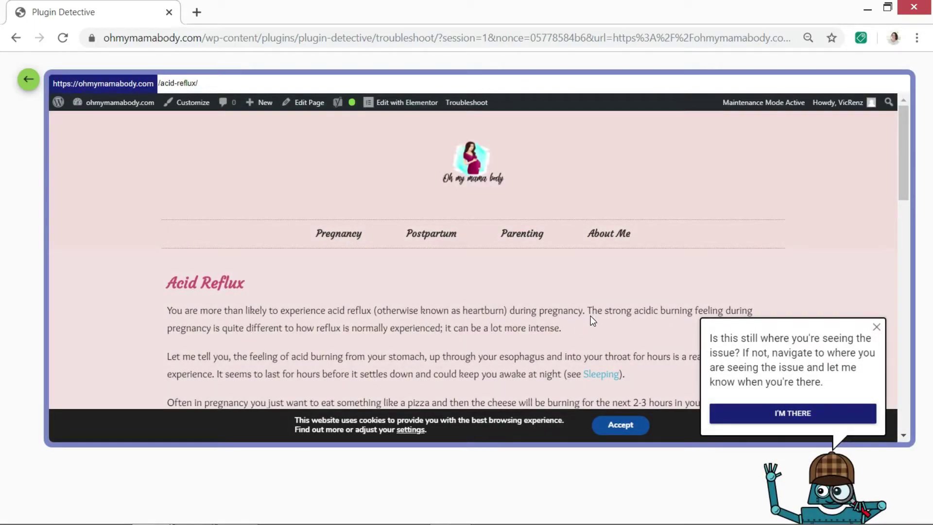
left_click(800, 419)
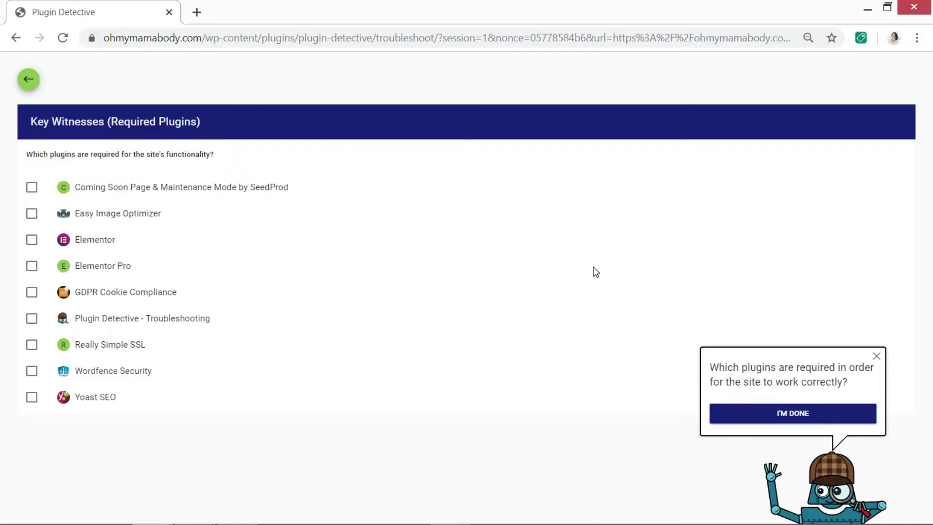
left_click(31, 266)
left_click(32, 293)
left_click(31, 399)
left_click(792, 413)
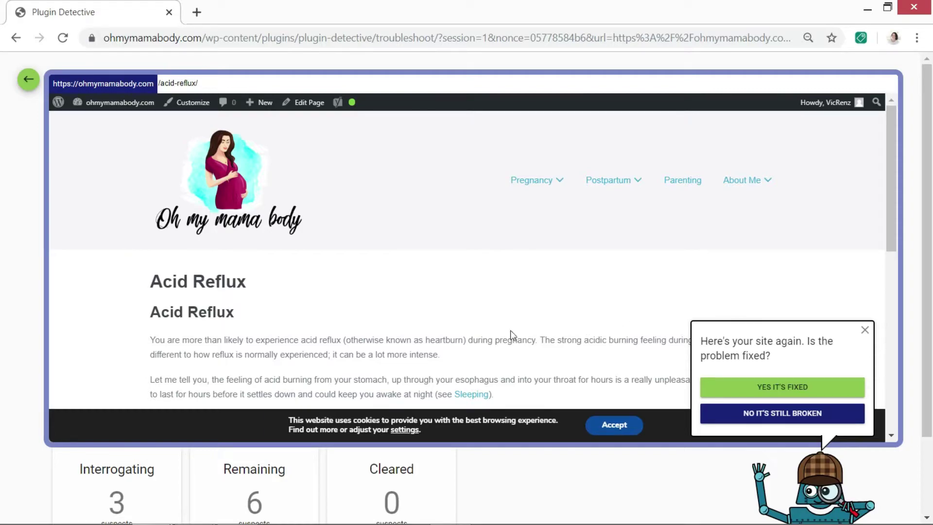
- Report the problem is still not fixed, reaching the No Culprit Found verdict
left_click(778, 427)
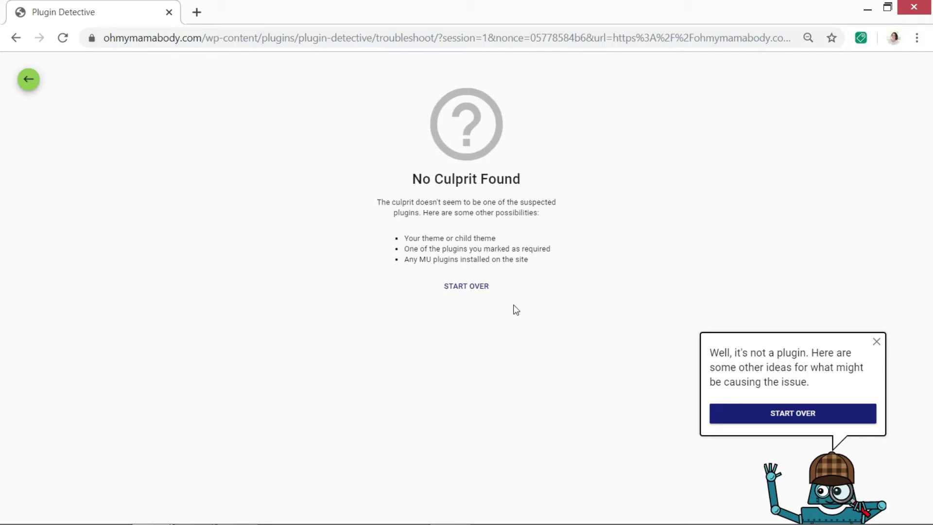
- Start over with a new case, confirming the Acid Reflux page shows the issue
left_click(786, 419)
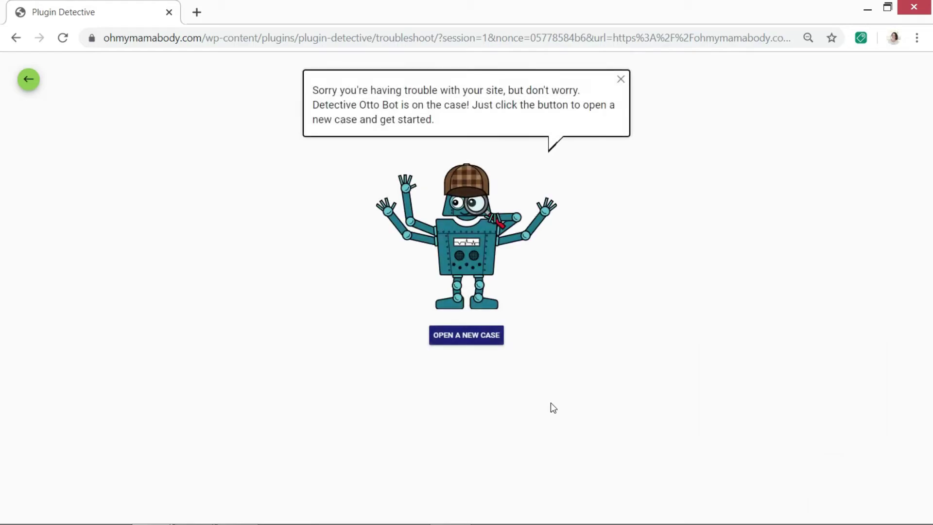
left_click(466, 334)
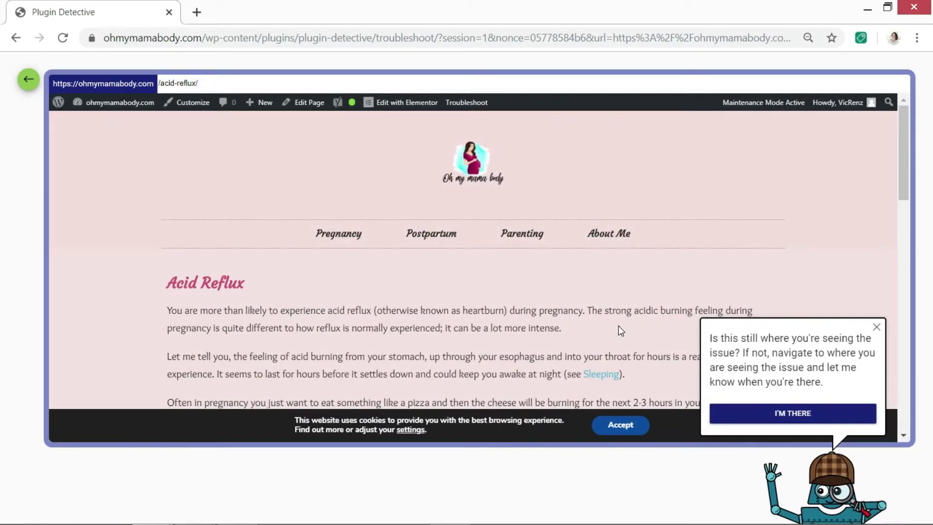
left_click(788, 418)
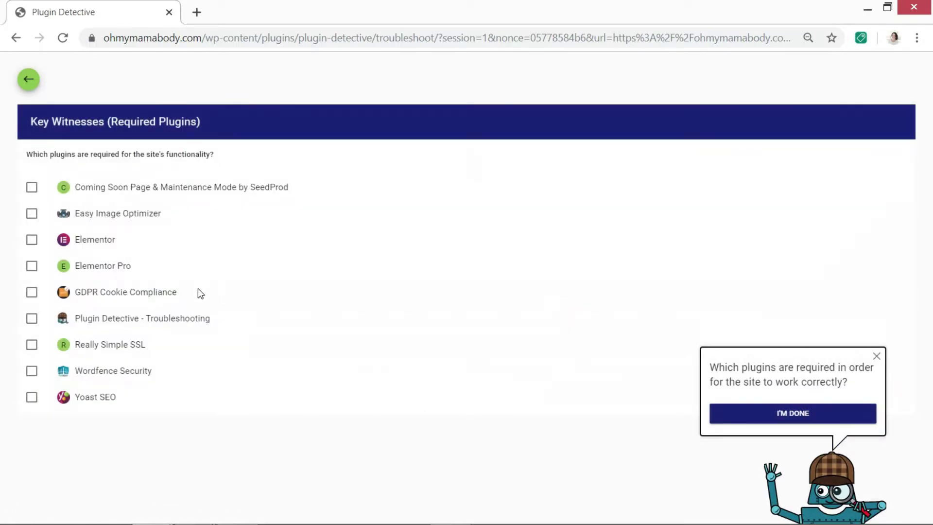
- Mark Easy Image Optimizer, Wordfence, Really Simple SSL, Plugin Detective, GDPR Cookie Compliance, Elementor Pro and Elementor as required
left_click(32, 213)
left_click(31, 371)
left_click(31, 345)
left_click(32, 319)
left_click(33, 292)
left_click(34, 265)
left_click(37, 239)
left_click(716, 407)
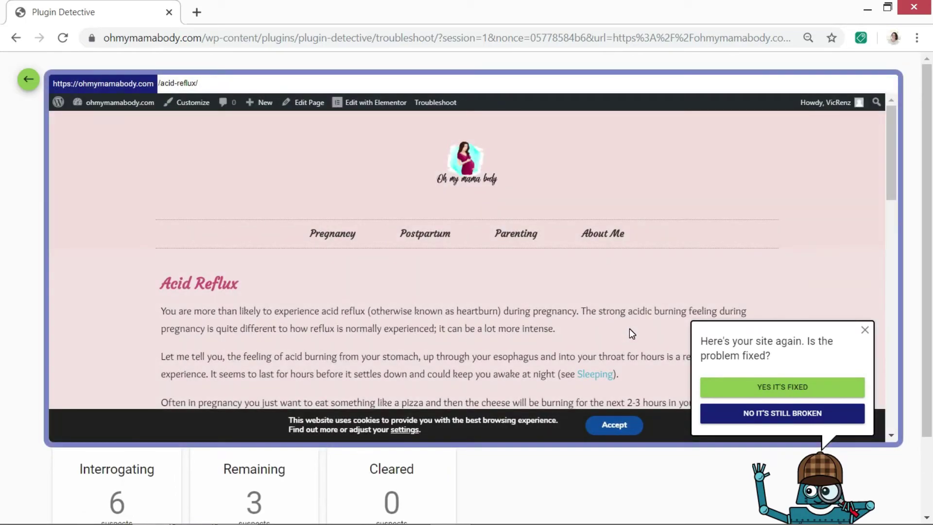
- Answer 'Yes, it's fixed' for every interrogation round until the Holding Cell is empty
left_click(780, 386)
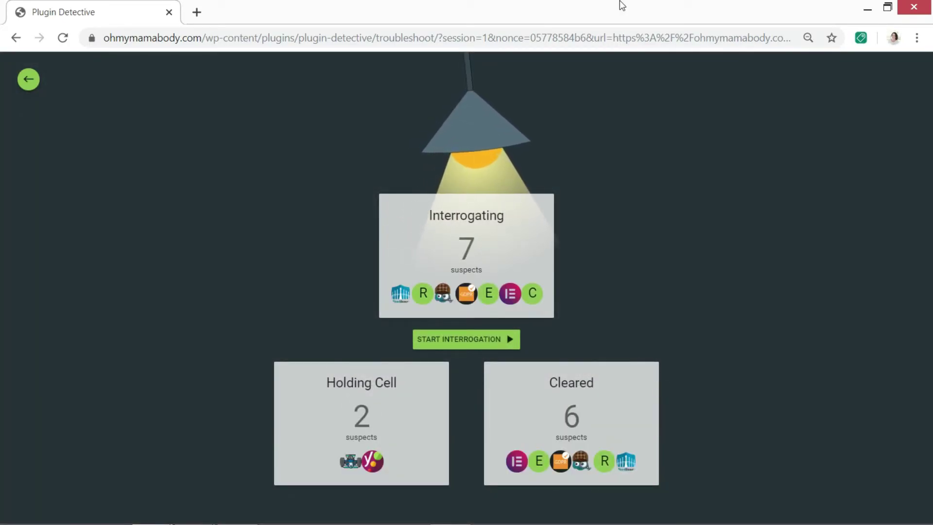
left_click(467, 347)
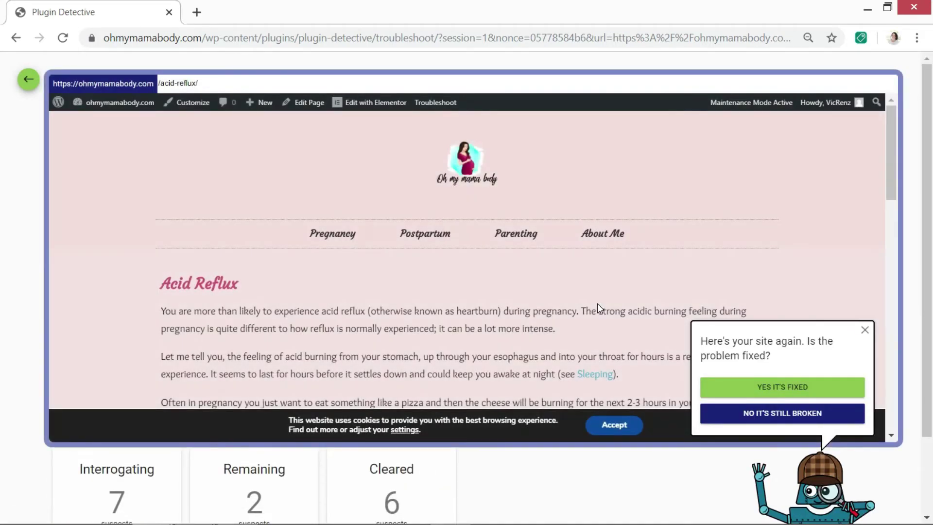
left_click(785, 389)
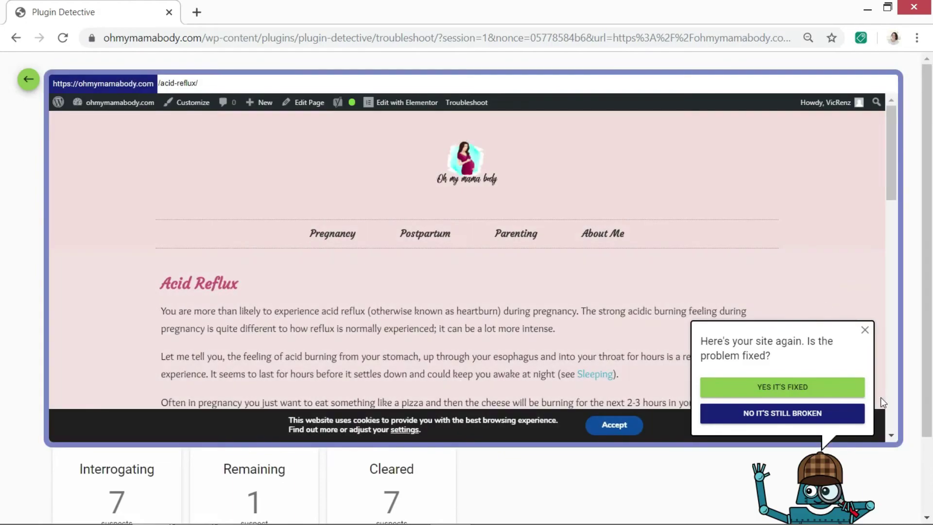
left_click(824, 386)
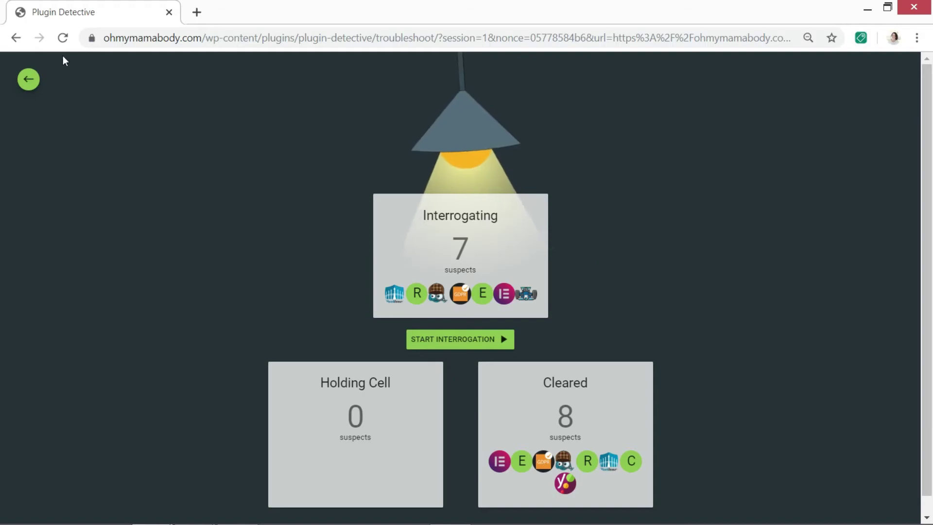
- Return to the admin's Installed Plugins list and deactivate Plugin Detective – Troubleshooting
left_click(28, 80)
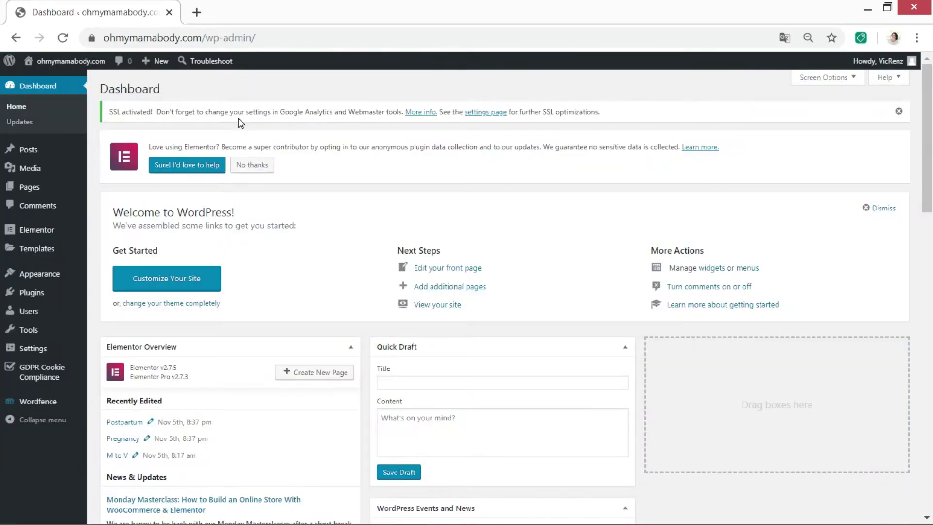
mouse_move(39, 301)
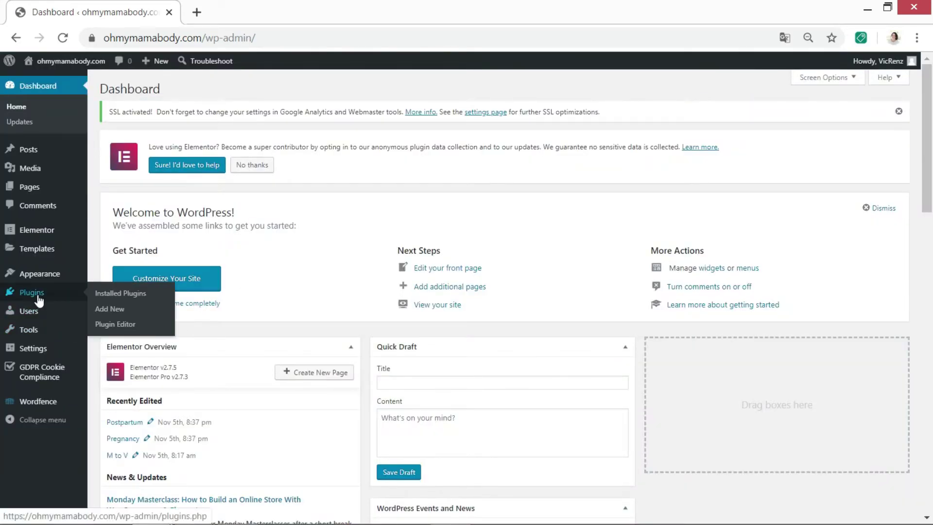
left_click(132, 292)
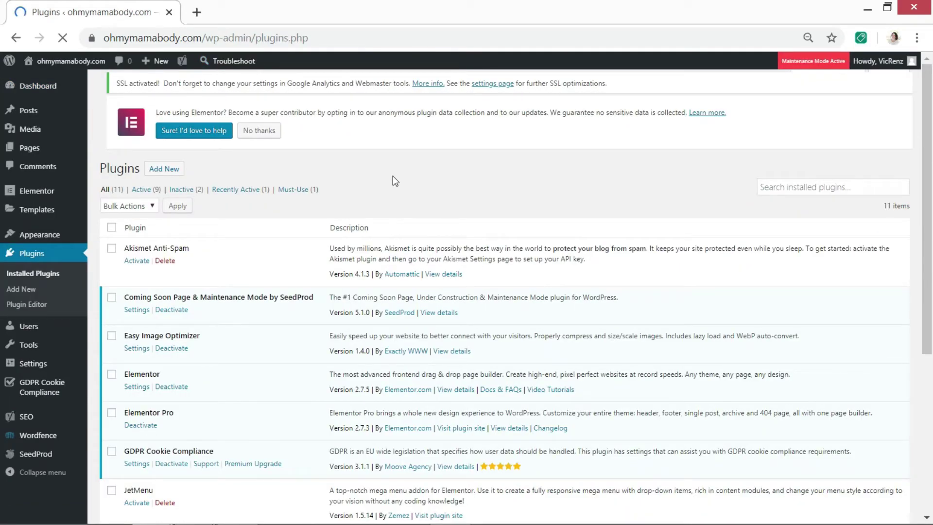
scroll(294, 210, "down", 5)
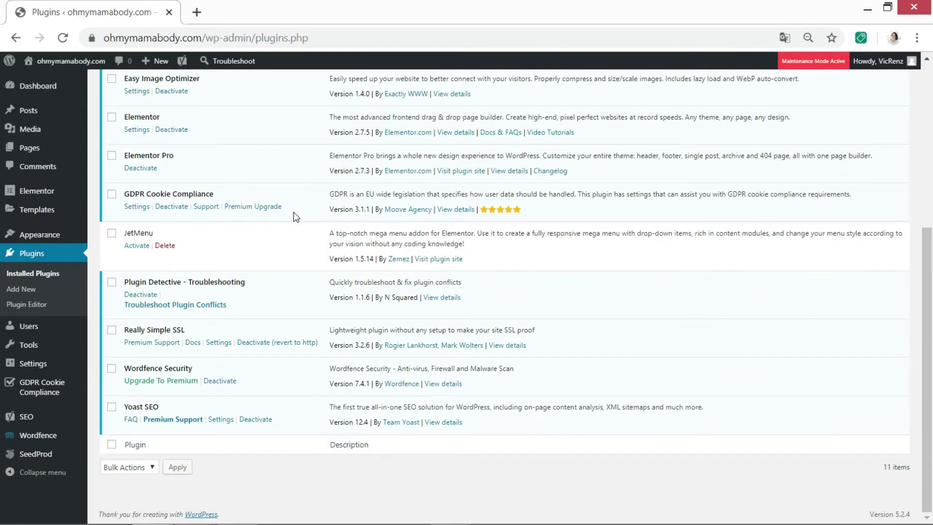
left_click(140, 295)
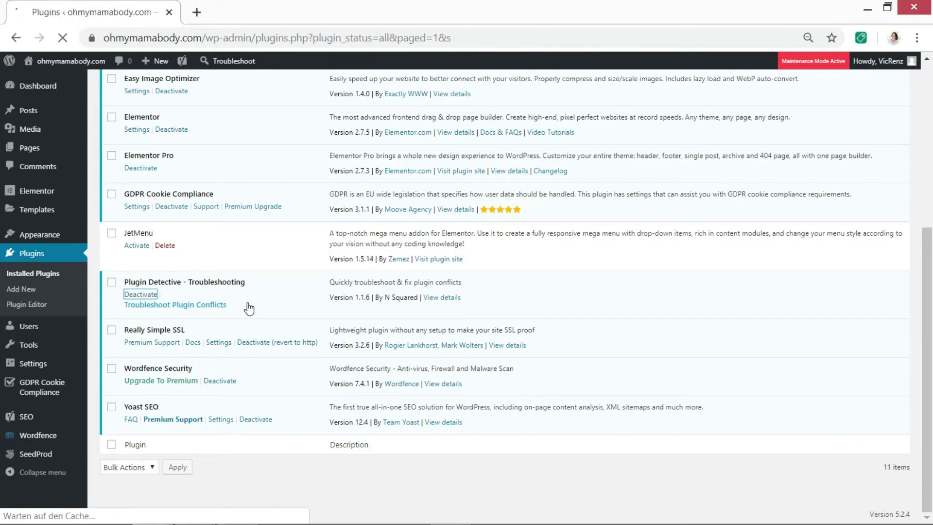
- Delete Plugin Detective – Troubleshooting, confirming removal of its data
scroll(250, 306, "down", 6)
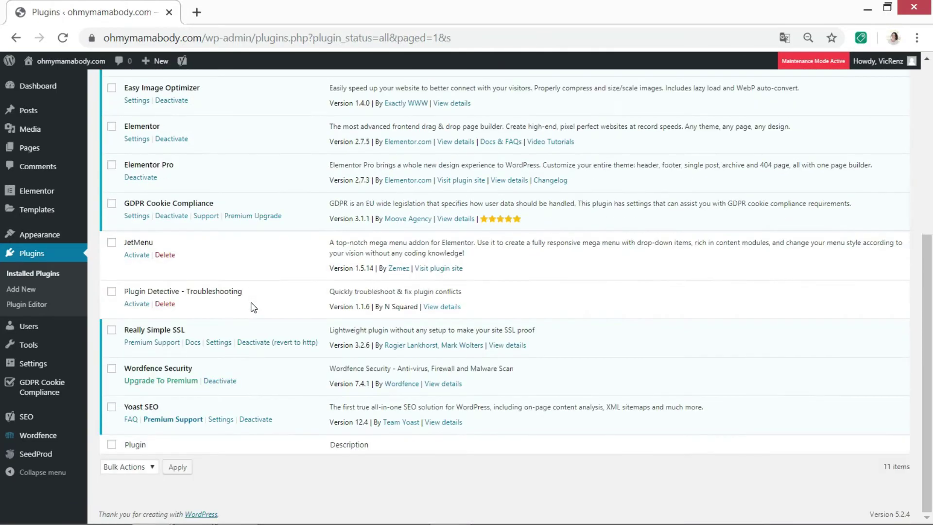
left_click(164, 305)
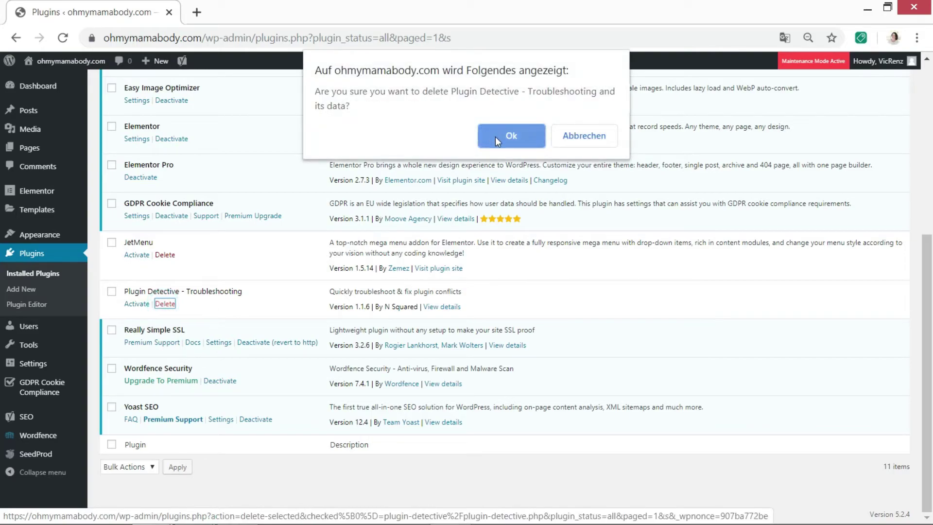
left_click(496, 137)
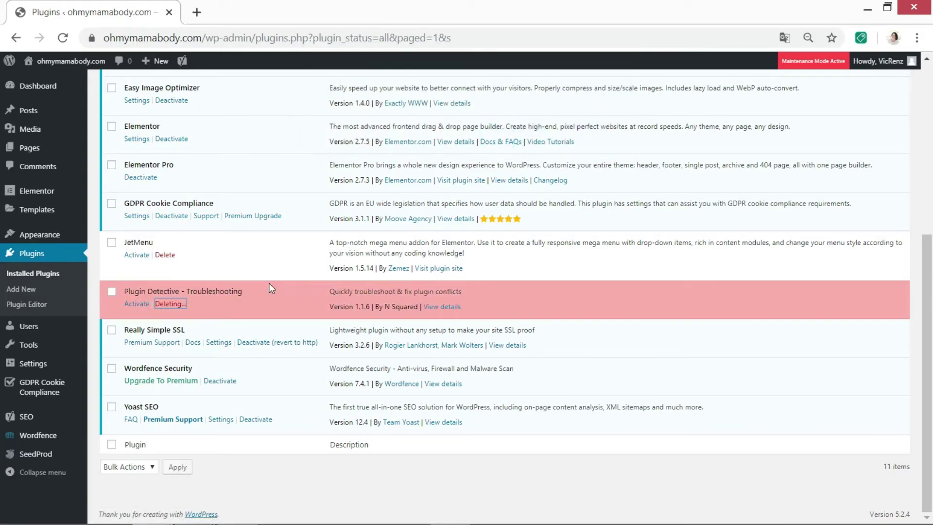